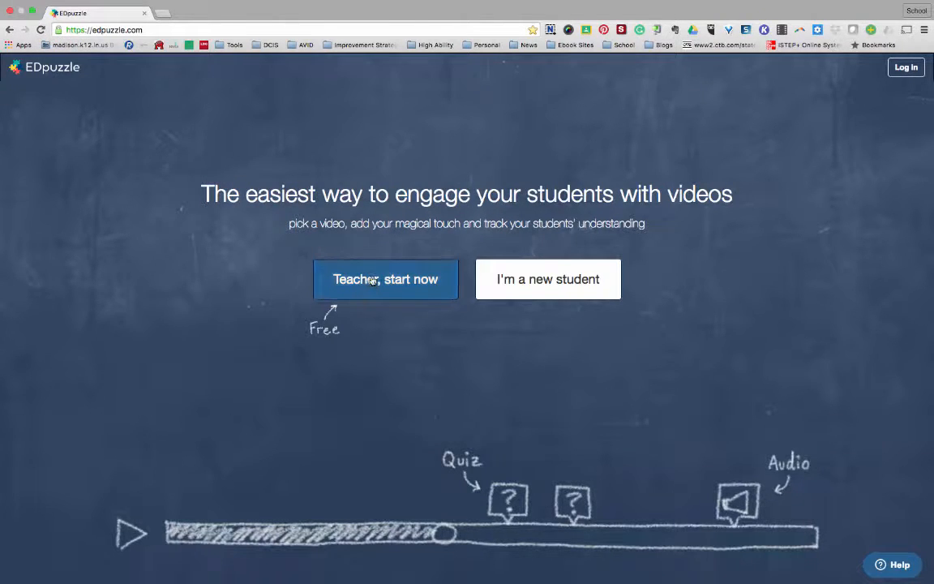
Log in as a teacher with the school's Google account
left_click(906, 68)
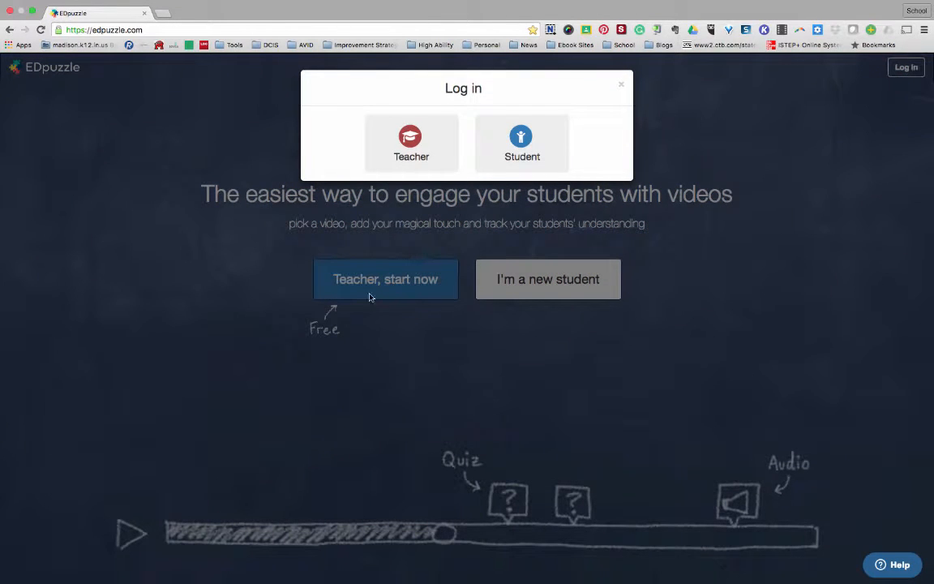
left_click(392, 140)
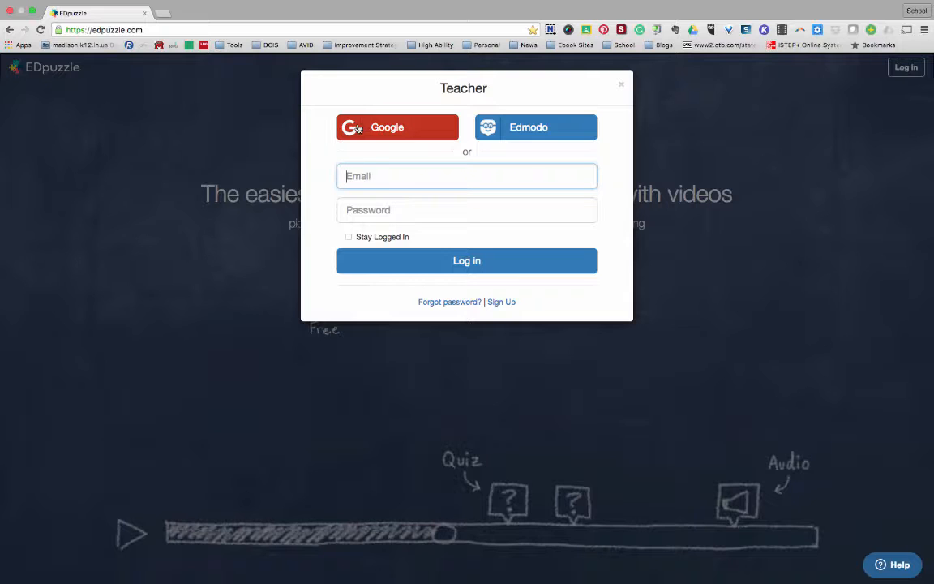
left_click(357, 129)
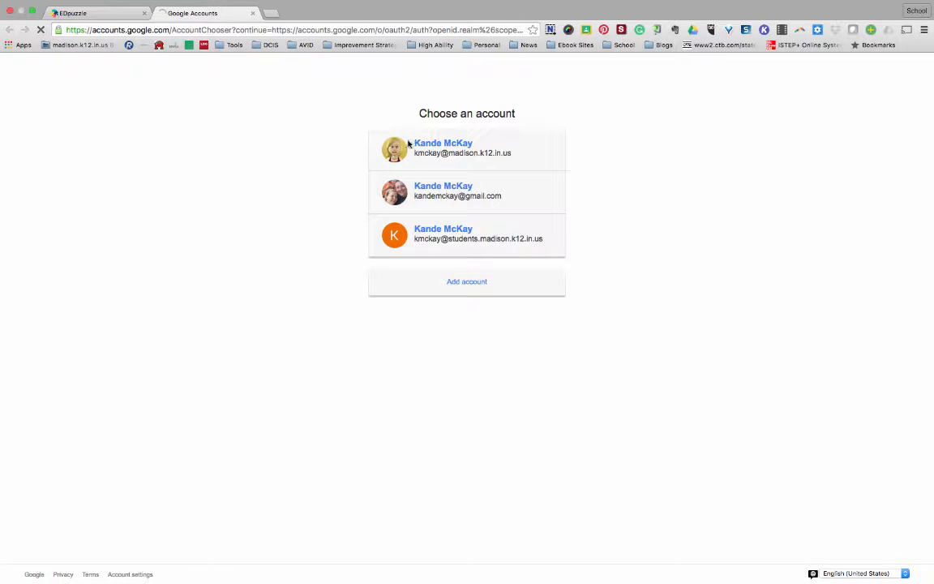
left_click(440, 149)
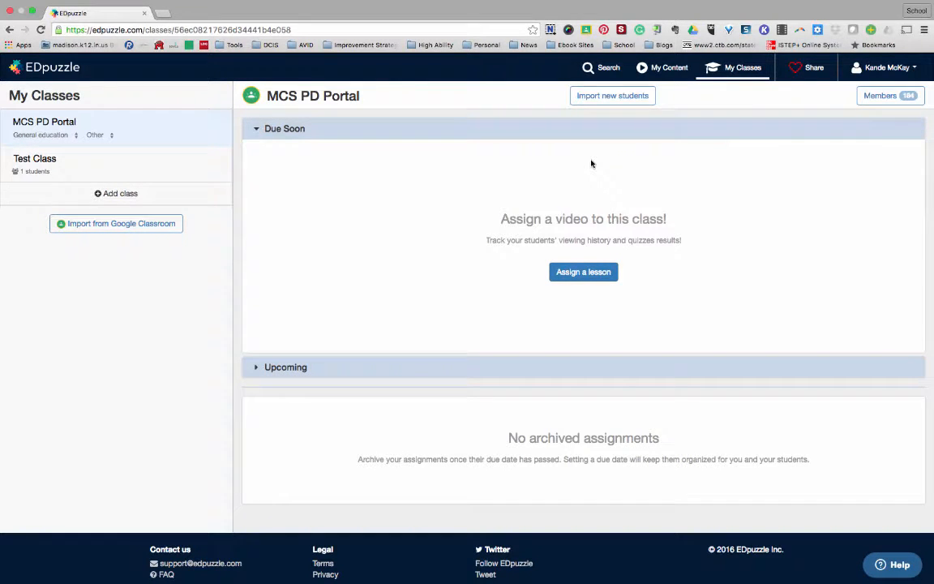
Search the YouTube channel for videos matching "matt miller"
left_click(598, 69)
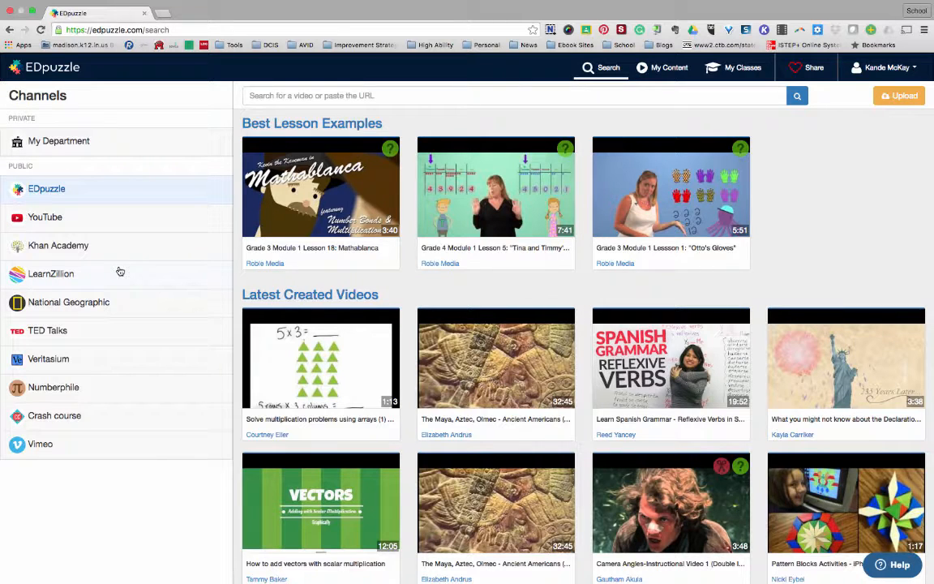
left_click(117, 223)
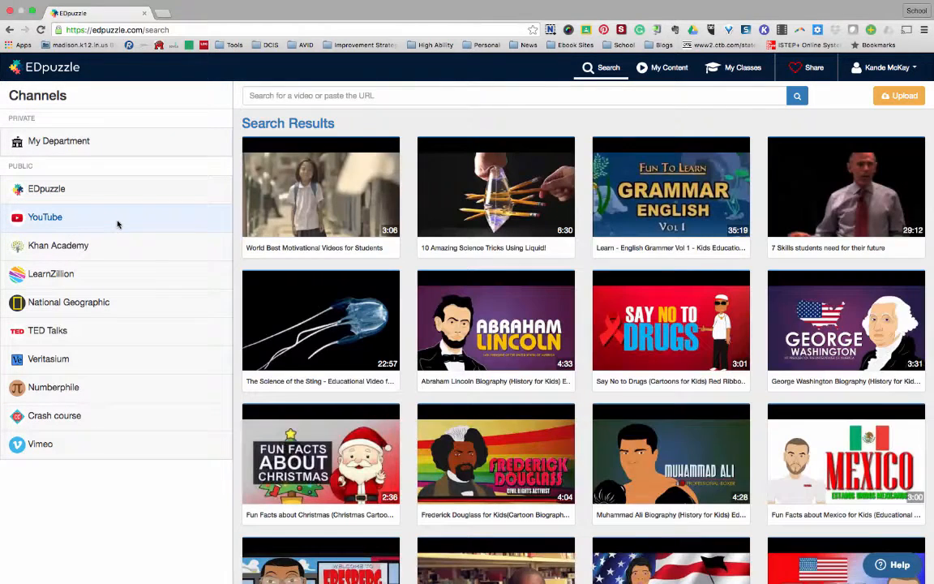
left_click(285, 96)
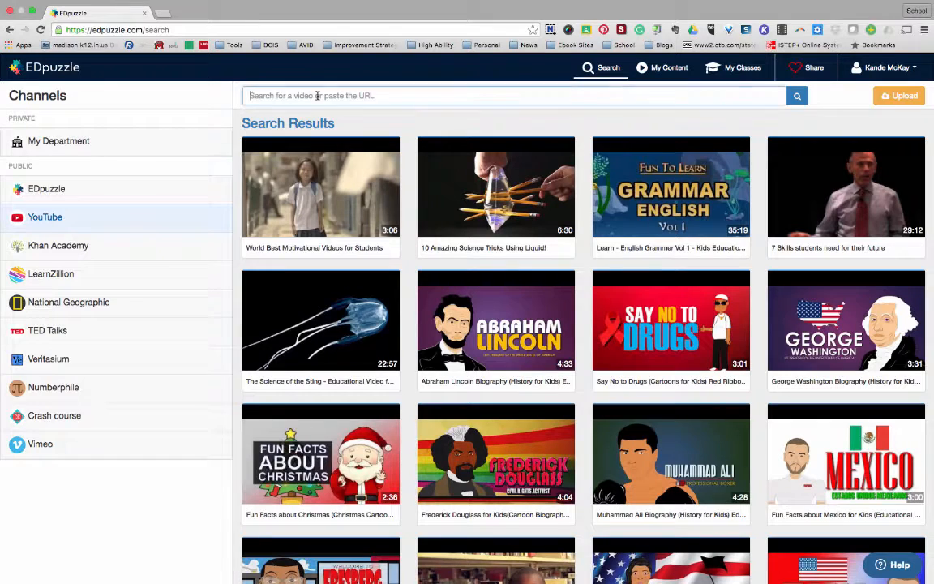
type("matt miller")
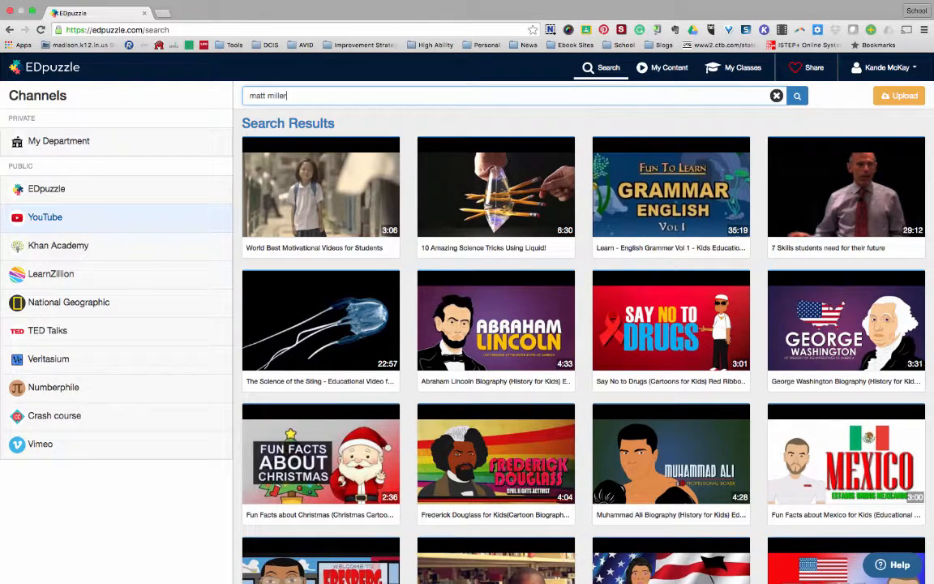
key("Return")
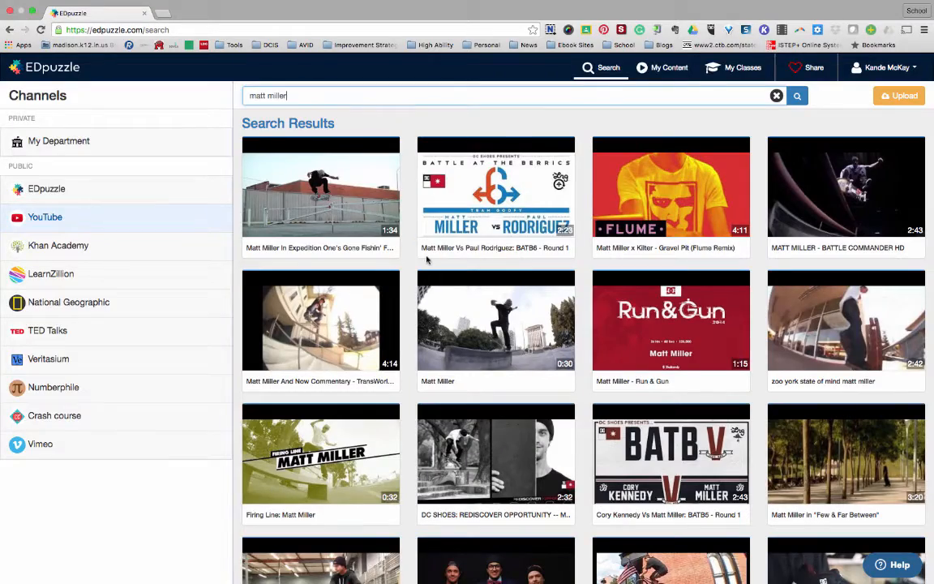
Scan the results and refine the video search to "matt miller ditch that textbook"
scroll(425, 258, "down", 4)
scroll(425, 258, "down", 3)
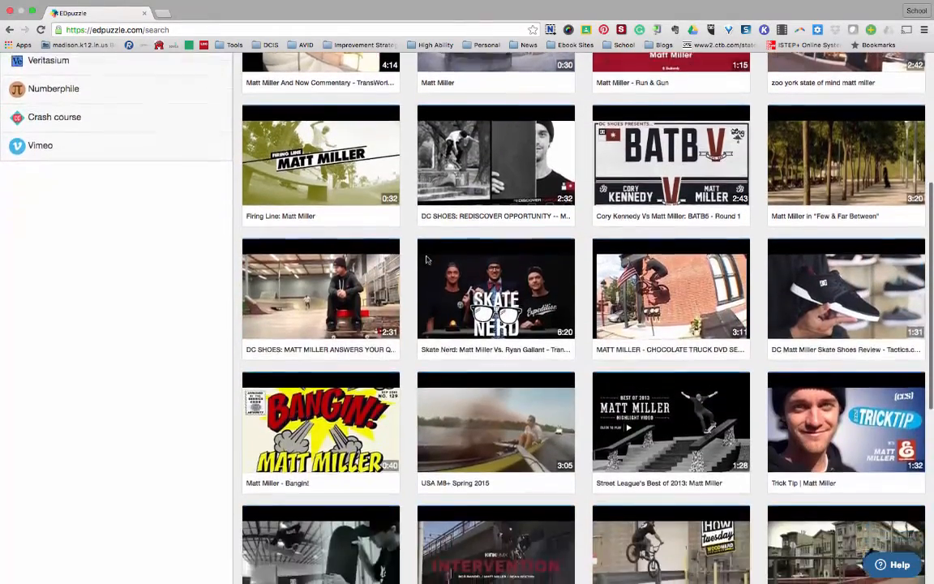
scroll(426, 258, "up", 4)
scroll(349, 102, "up", 3)
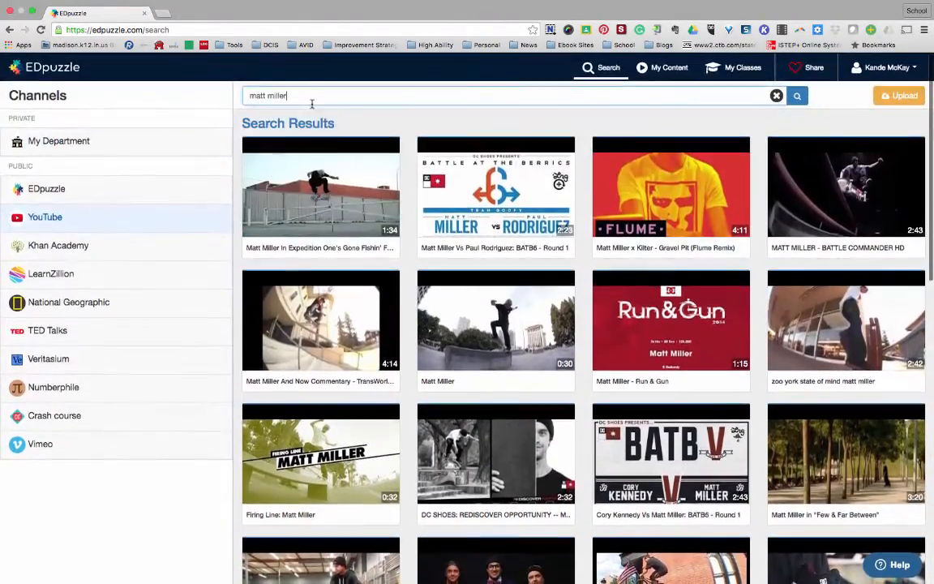
type("ditch that ")
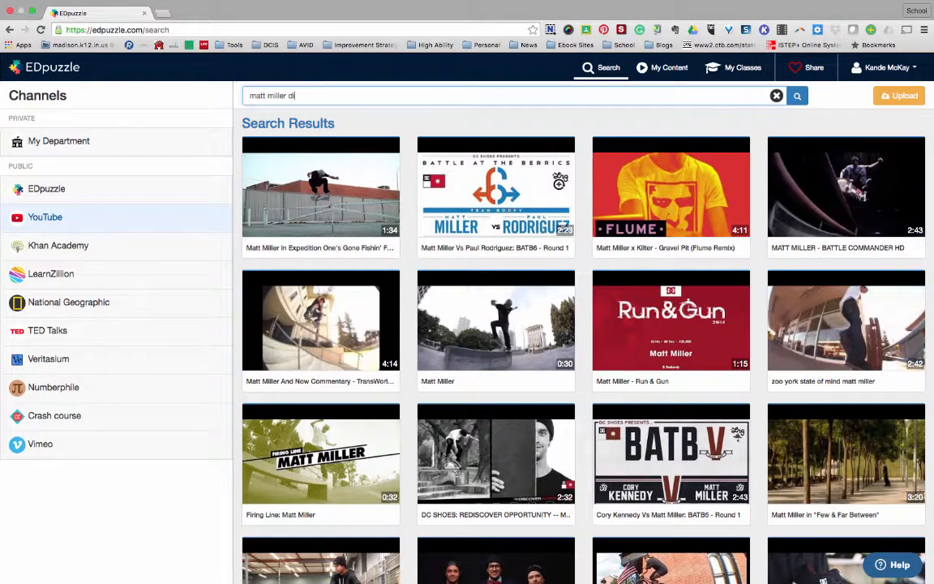
type("textbook")
key("Return")
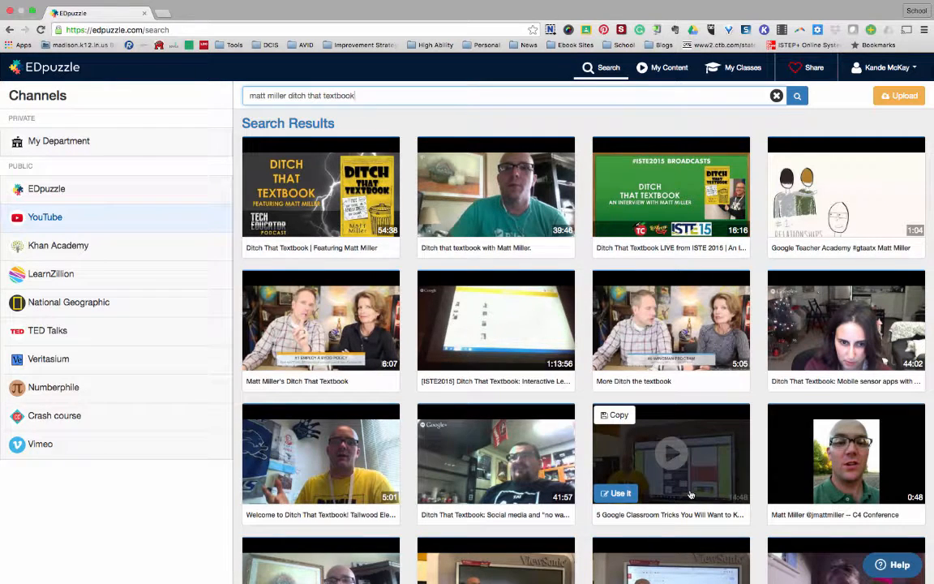
Copy the "5 Google Classroom Tricks You Will Want to Know" video into My Content and duplicate it there
left_click(614, 417)
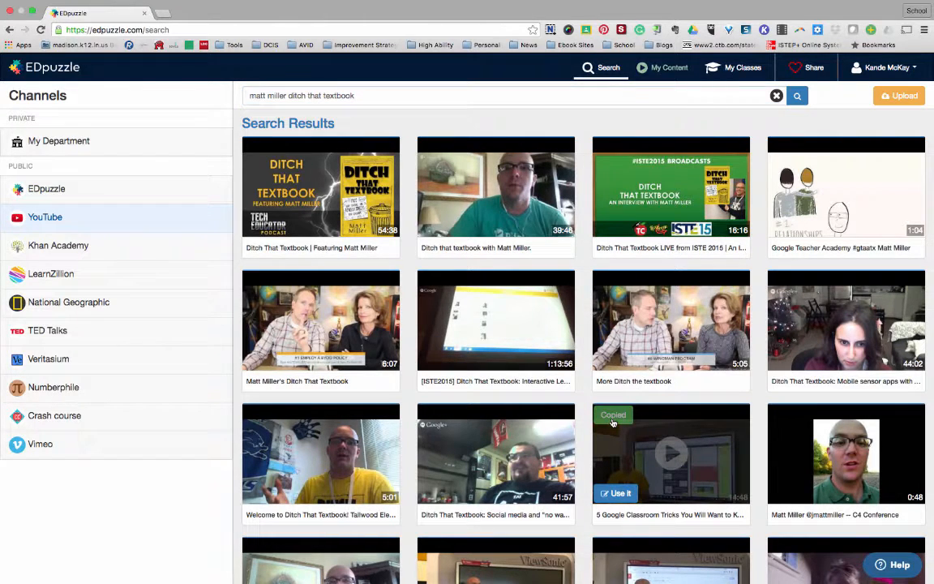
left_click(664, 69)
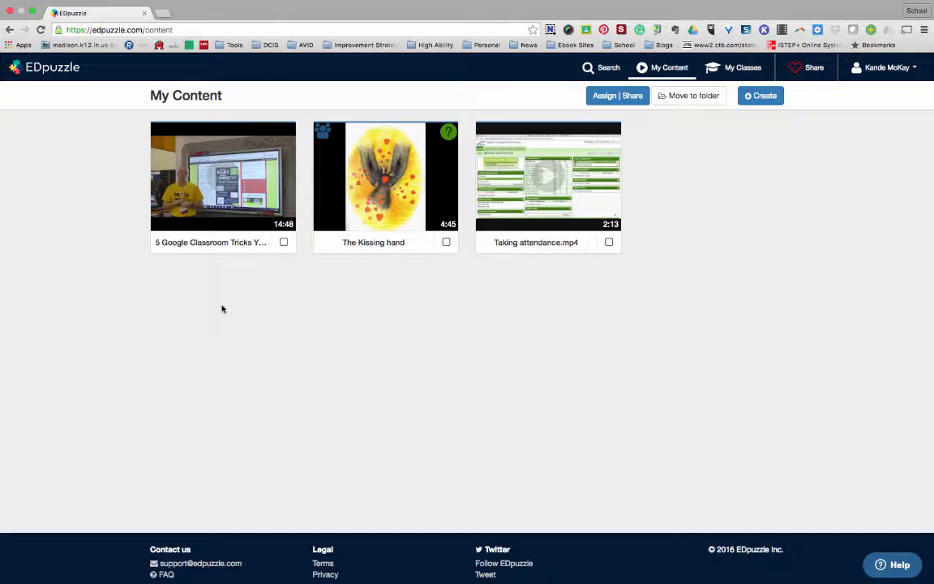
left_click(251, 216)
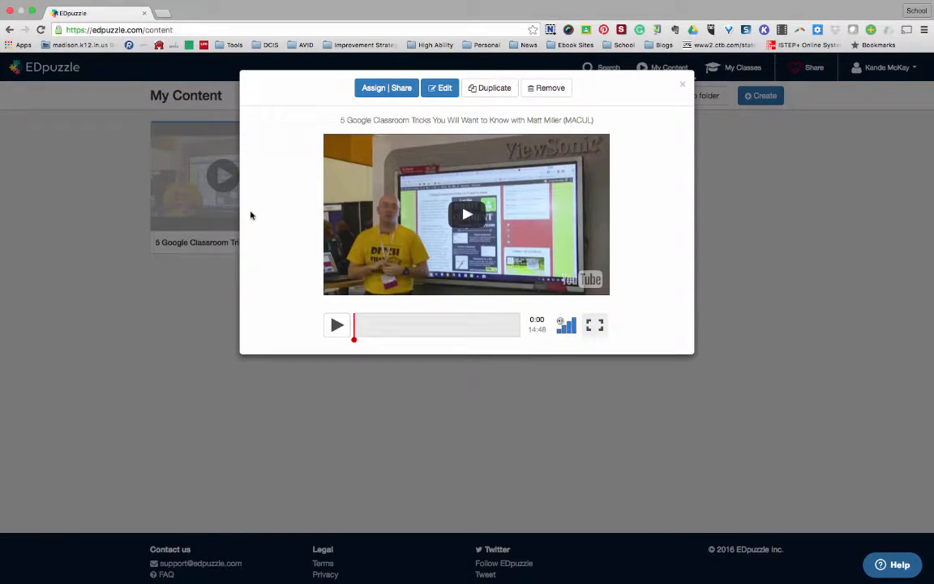
left_click(483, 87)
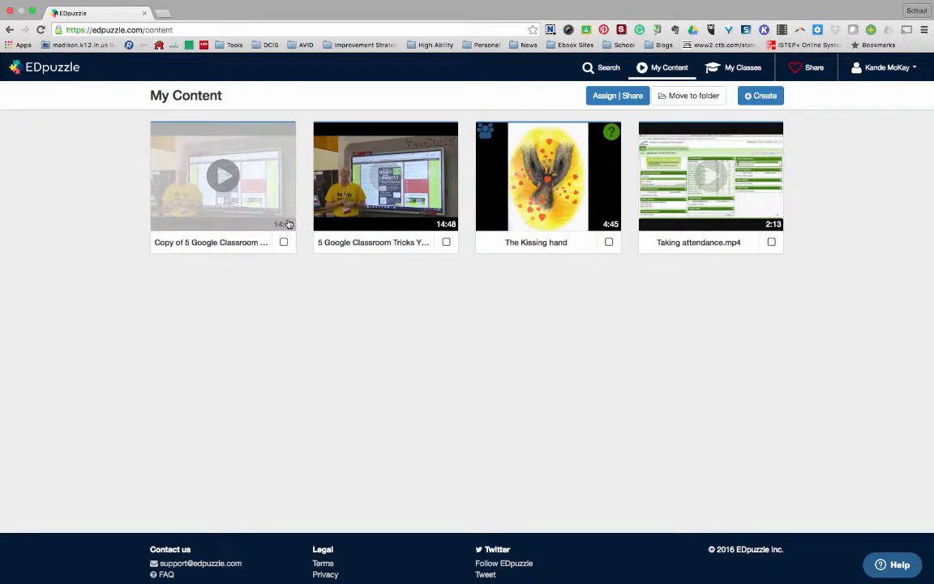
Open the original "5 Google Classroom Tricks" video for editing and crop it to run from 01:50 to 03:57
left_click(363, 214)
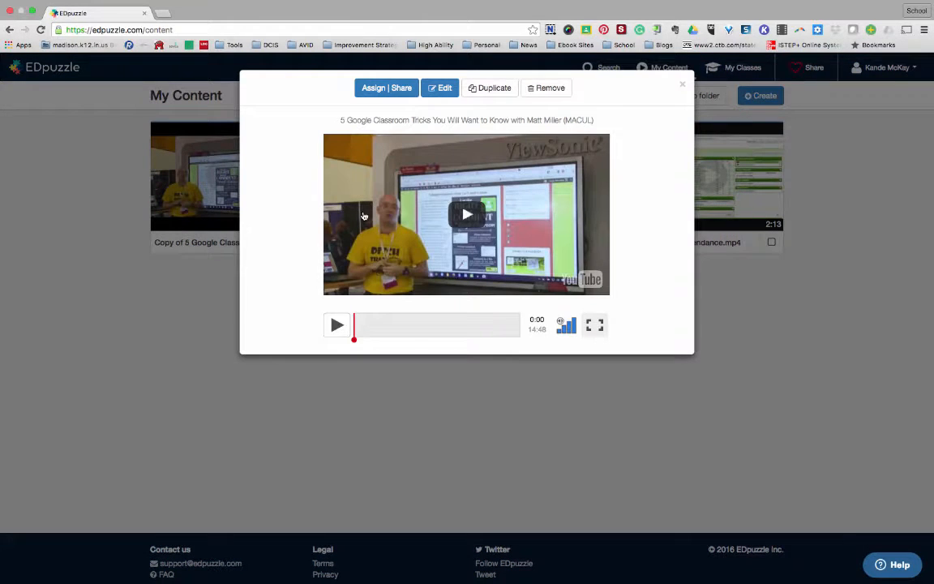
left_click(440, 88)
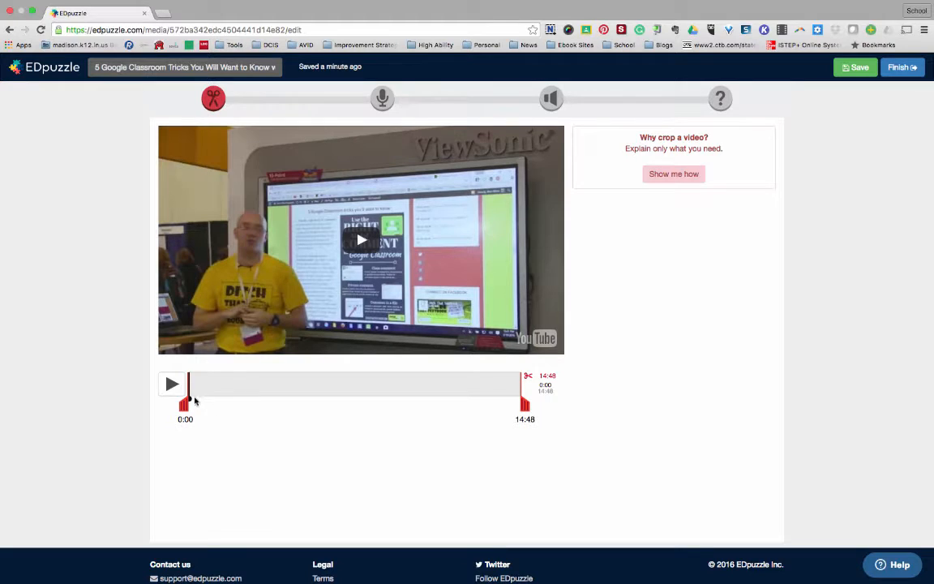
left_click_drag(188, 398, 241, 398)
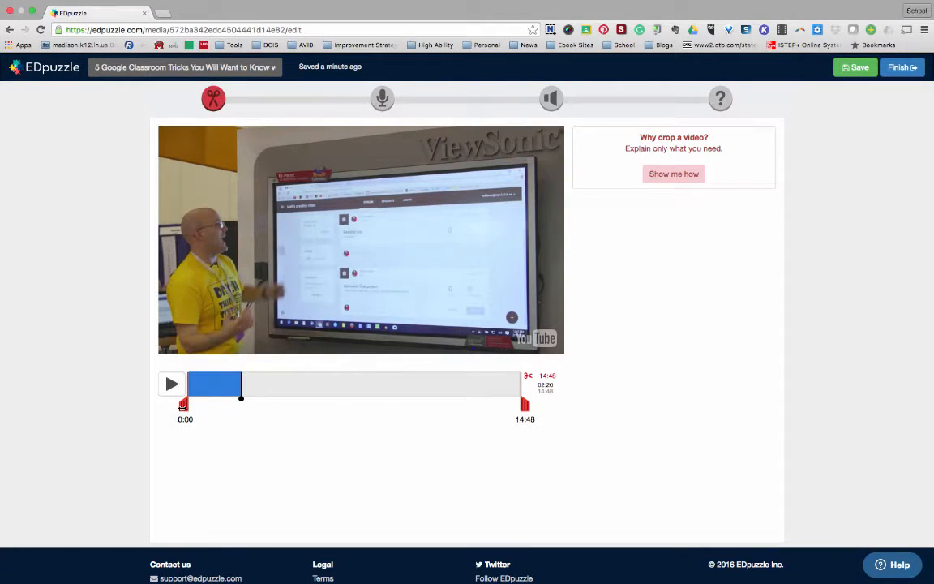
left_click_drag(183, 406, 233, 409)
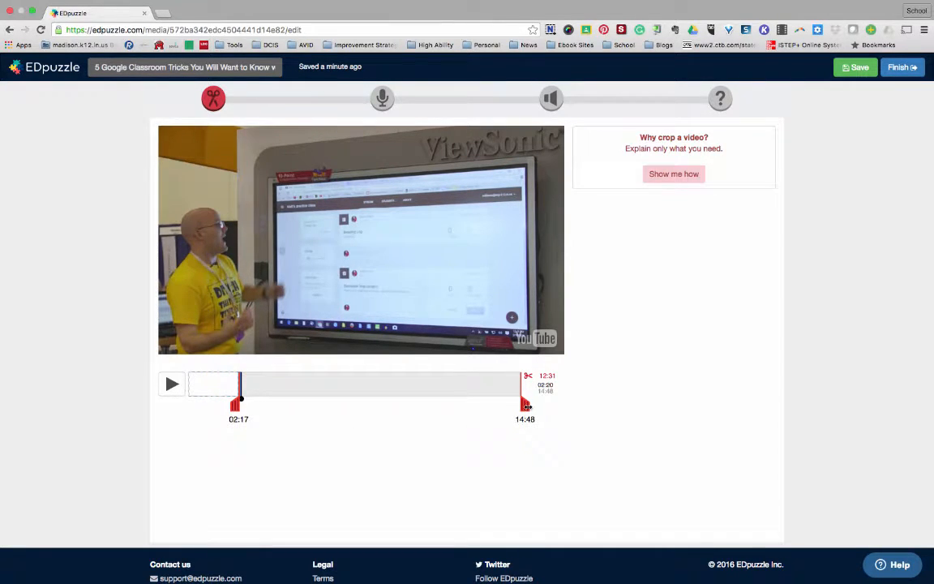
left_click_drag(523, 408, 390, 406)
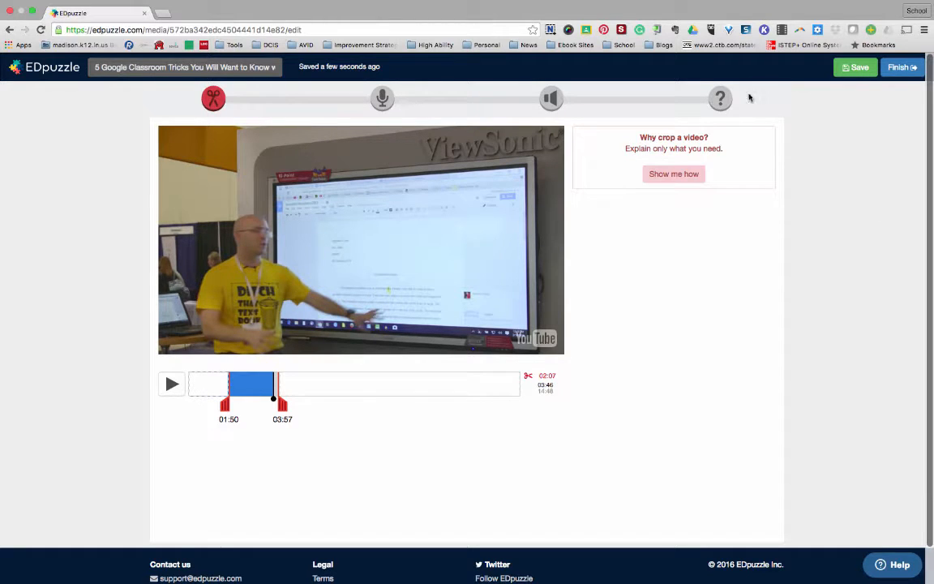
Switch to the quiz stage and insert a new question at 0:46 of the cropped video
left_click(719, 99)
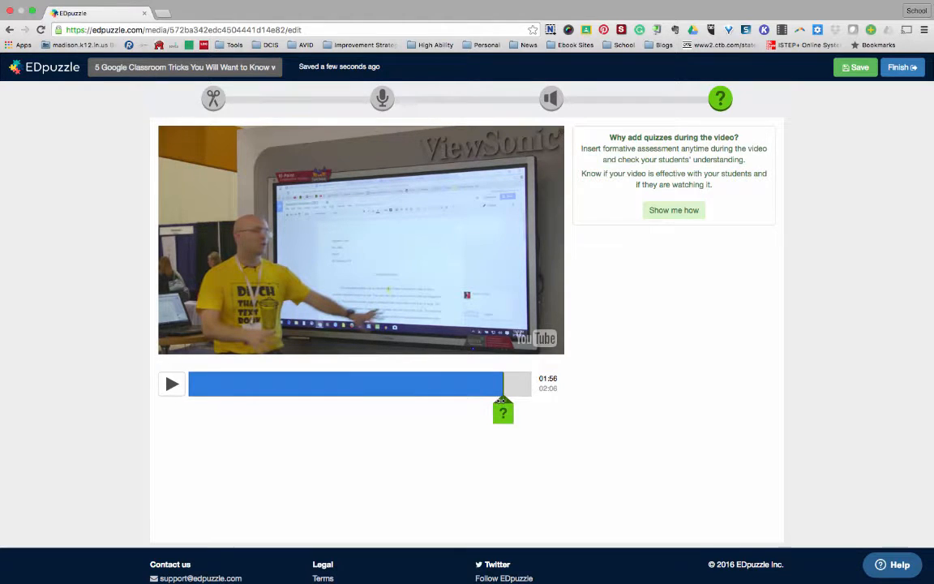
mouse_move(486, 399)
left_mouse_down()
mouse_move(269, 398)
mouse_move(315, 403)
left_mouse_up()
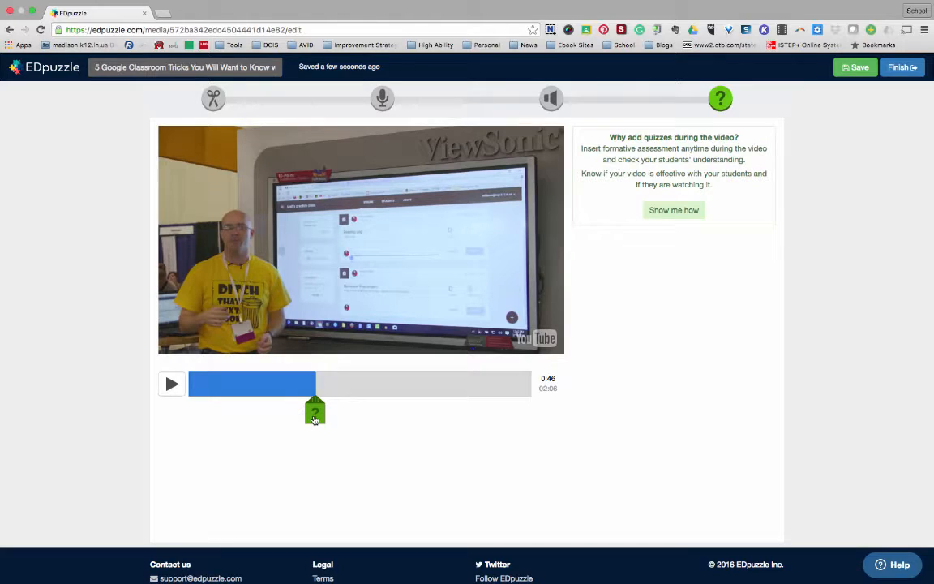
left_click(315, 416)
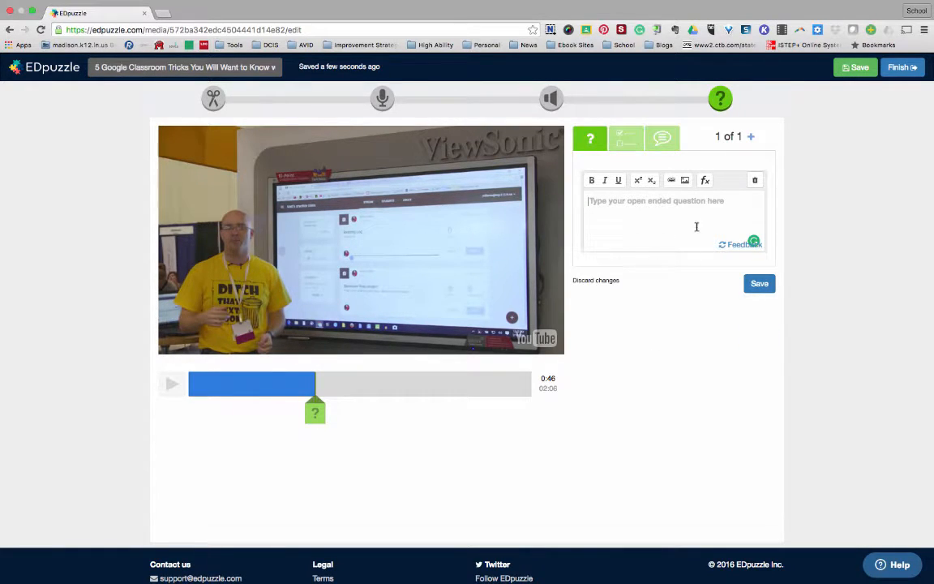
Look at the multiple-choice and comment options for the question, and return to the open-ended type
left_click(630, 146)
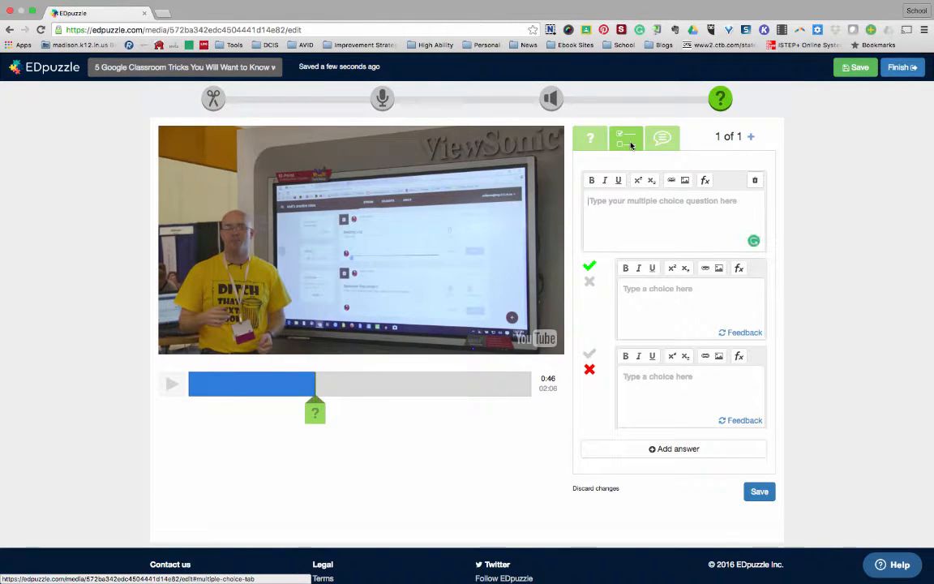
left_click(673, 144)
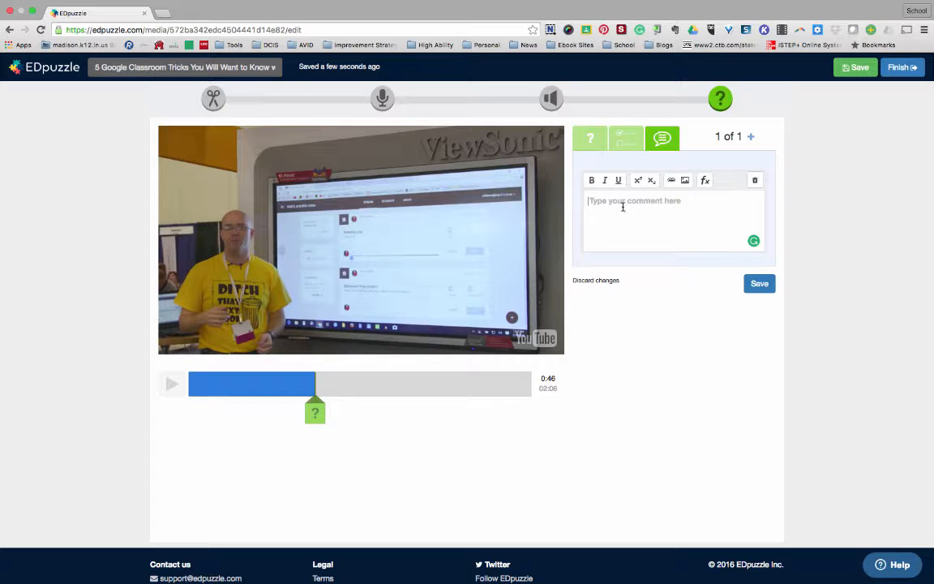
left_click(594, 148)
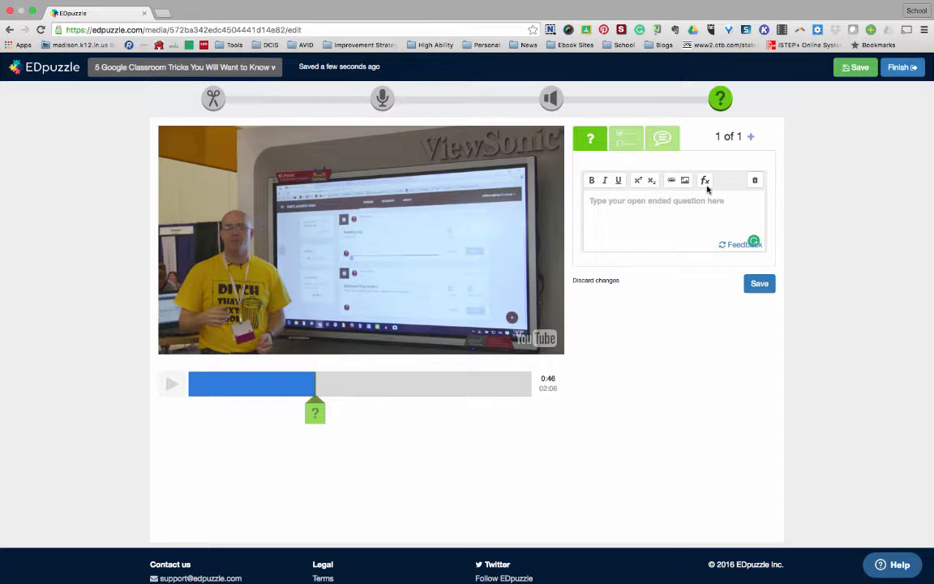
Enter the open-ended question "When would you use a class comment?", save it and close its preview
left_click(602, 211)
type("When would y")
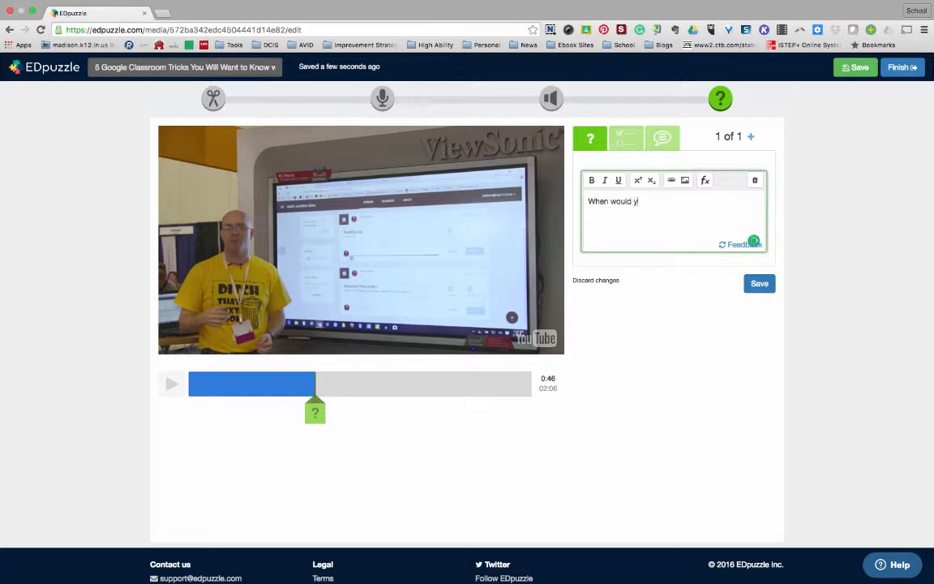
type("ou use a class comment?")
left_click(757, 286)
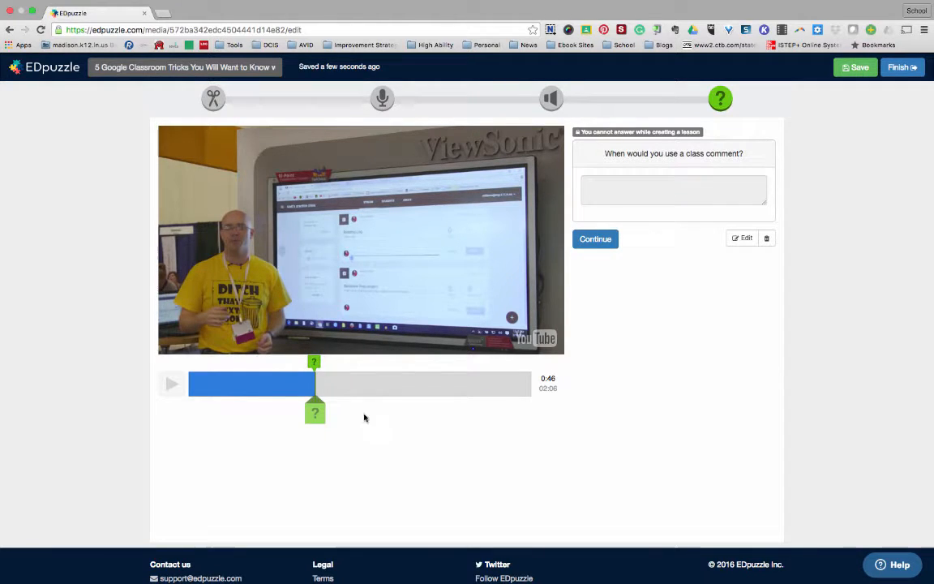
left_click(314, 398)
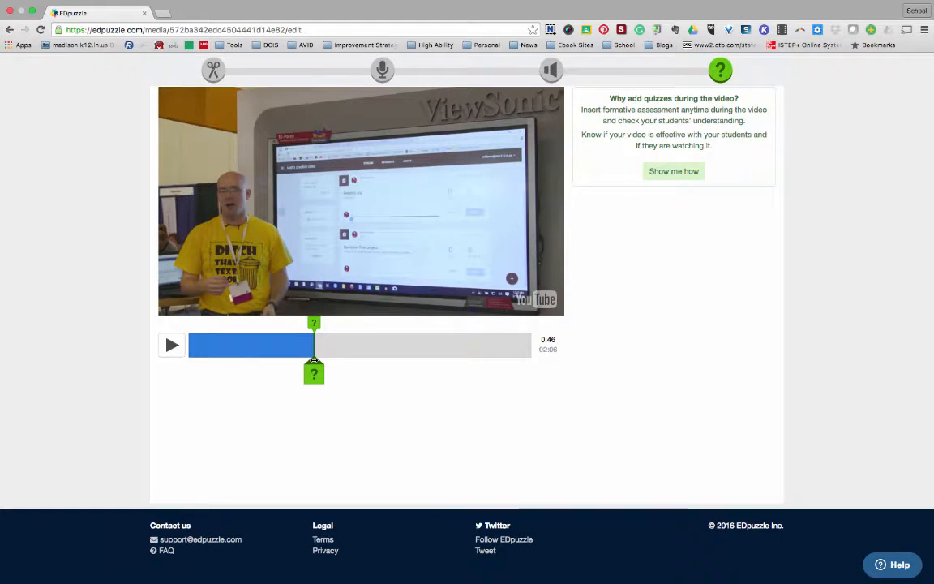
Insert a multiple-choice question at 01:25 of the video asking "Where do you leave a private comment for a student?"
left_click_drag(314, 360, 420, 372)
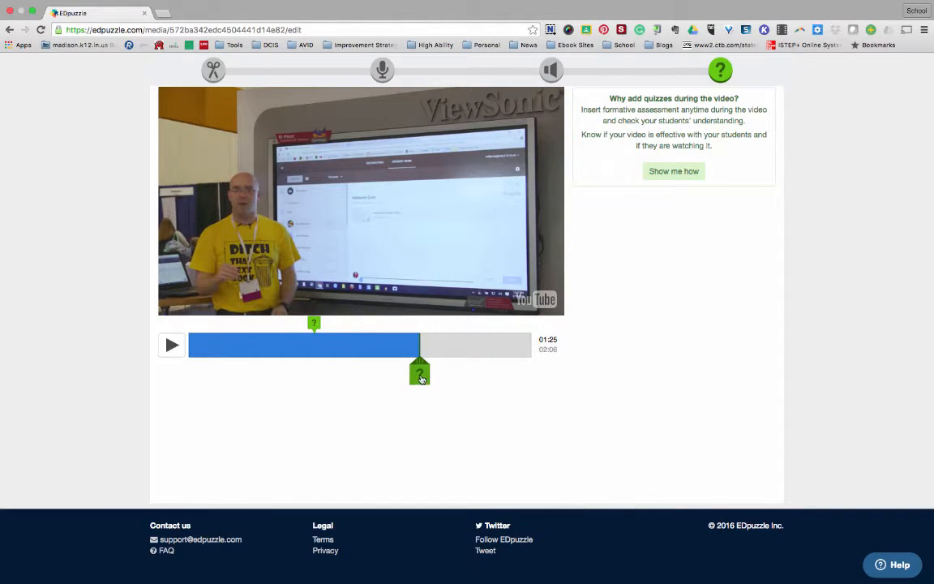
left_click(420, 372)
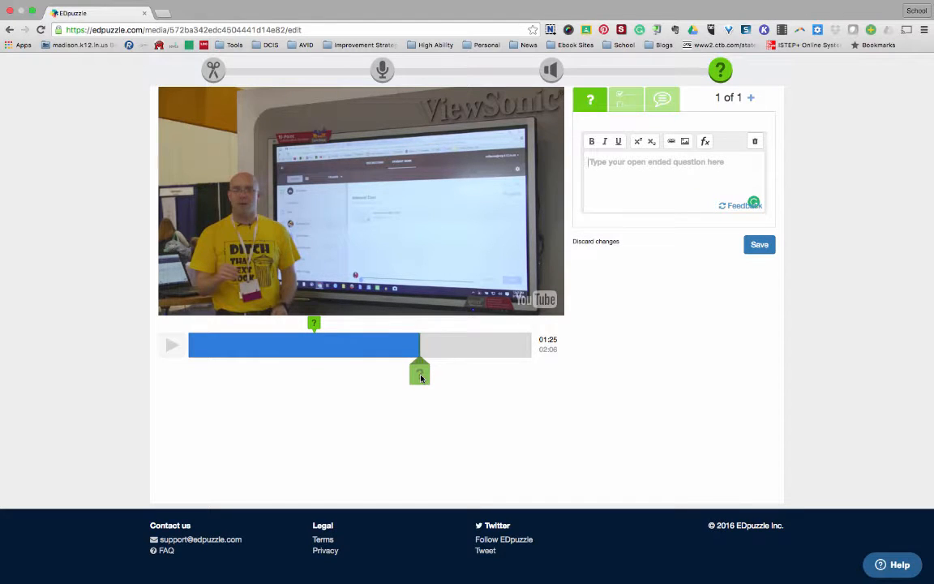
left_click(623, 97)
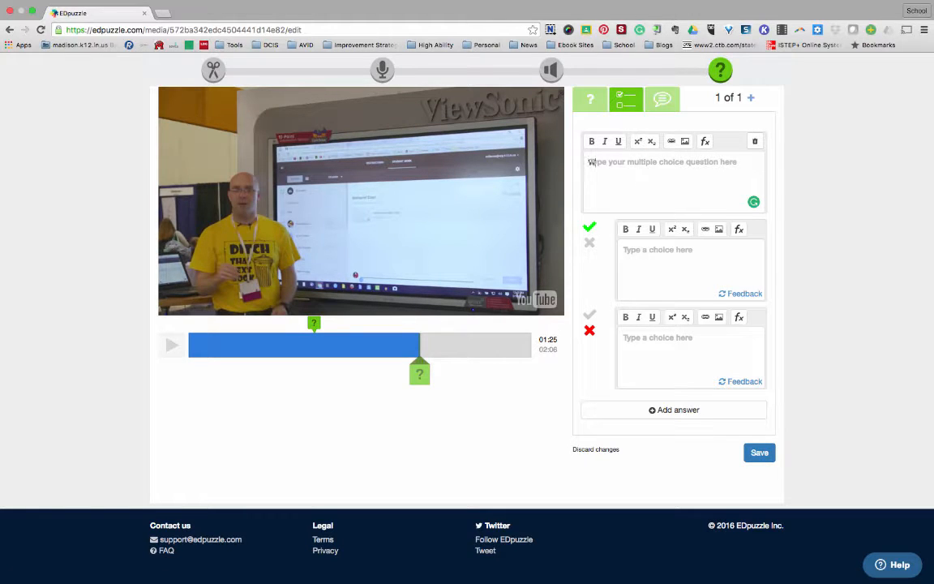
type("Where do you leav")
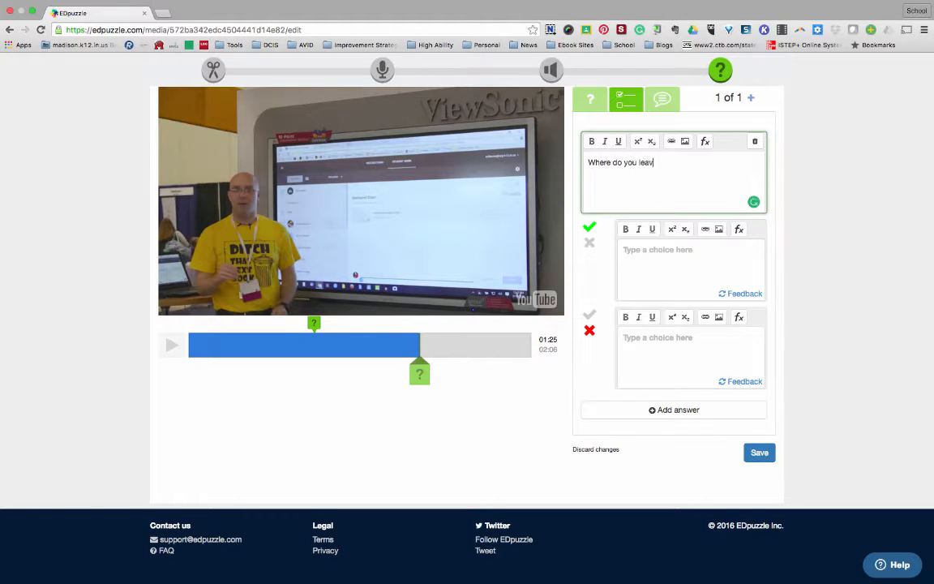
type("e a private comment for a student?")
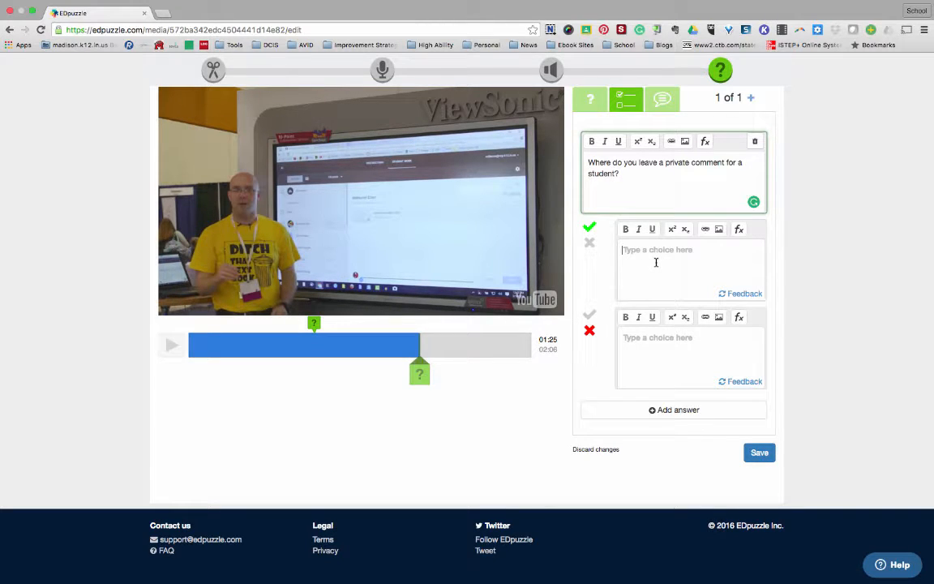
Enter "In the Class Stream" as the first answer choice and mark it as incorrect
left_click(656, 262)
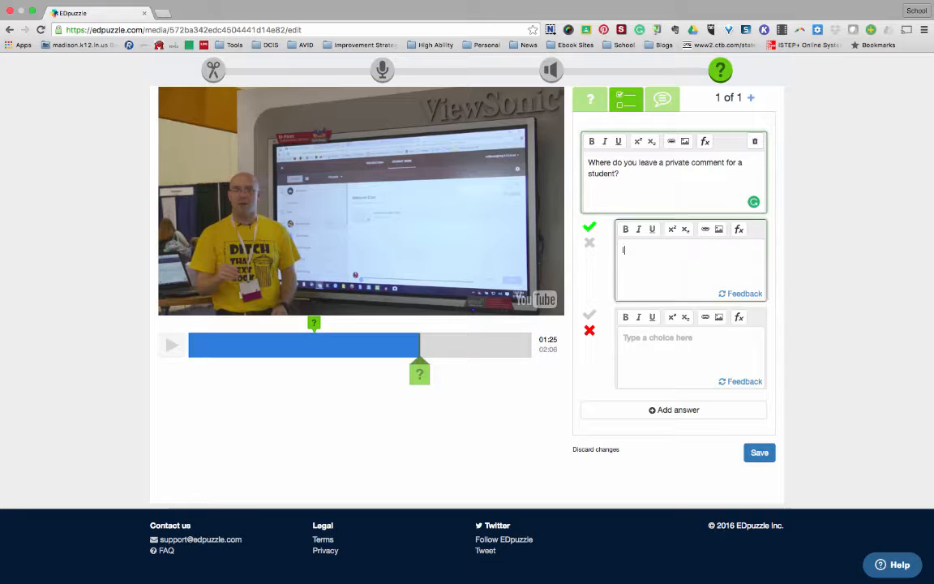
type("In the Clss")
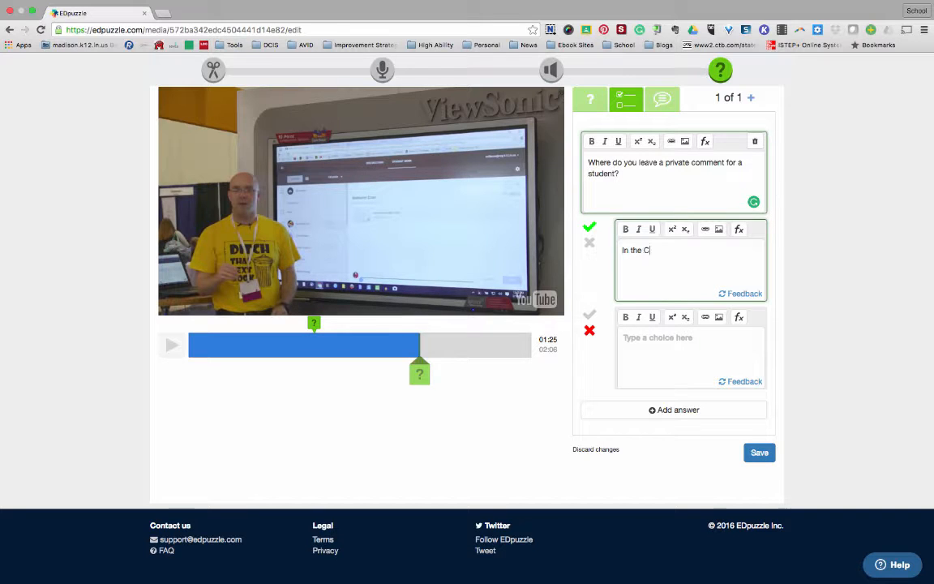
key("BackSpace")
key("BackSpace")
key("BackSpace")
type("lass Stream")
left_click(590, 244)
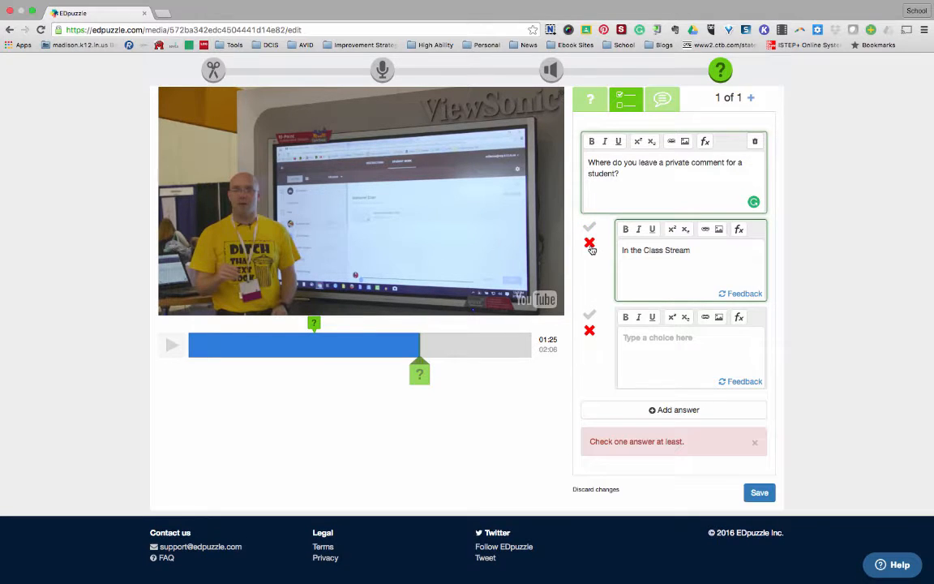
Enter "In the assignment." as the correct second choice, add a period to the first choice and save the question
left_click(632, 339)
type("In the ")
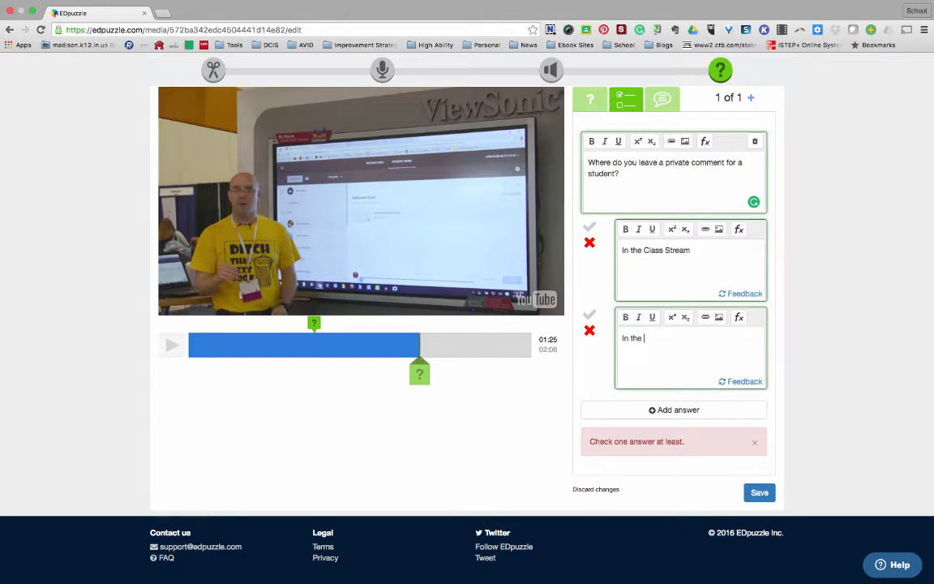
type("assignment.")
left_click(589, 314)
left_click(696, 251)
type(".")
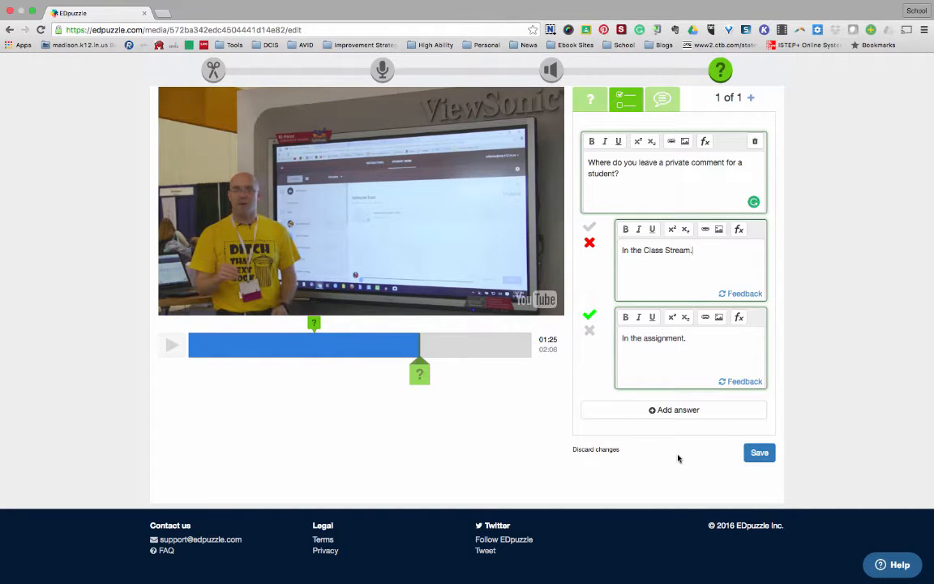
left_click(758, 453)
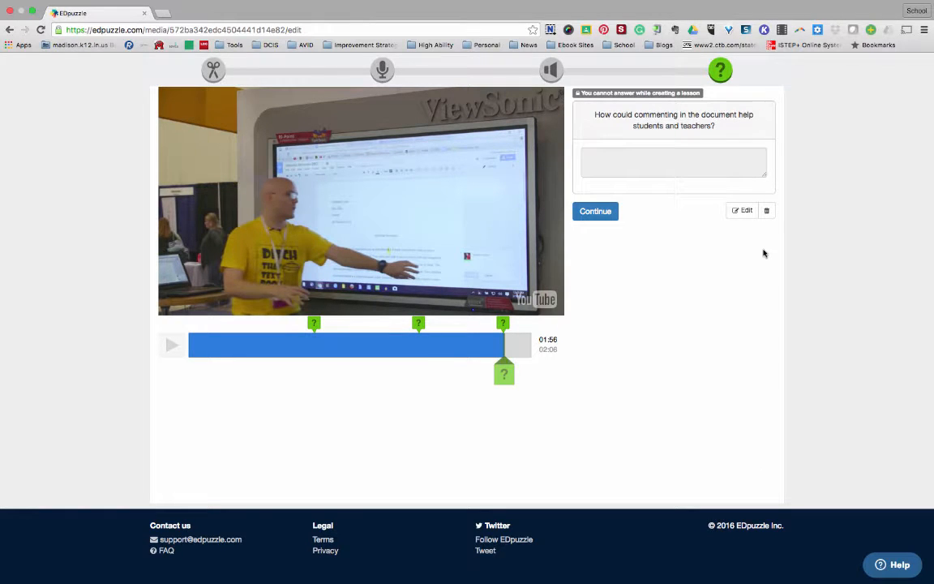
Finish the lesson and send it as an assignment to Test Class, keeping Prevent skipping on
scroll(763, 254, "up", 1)
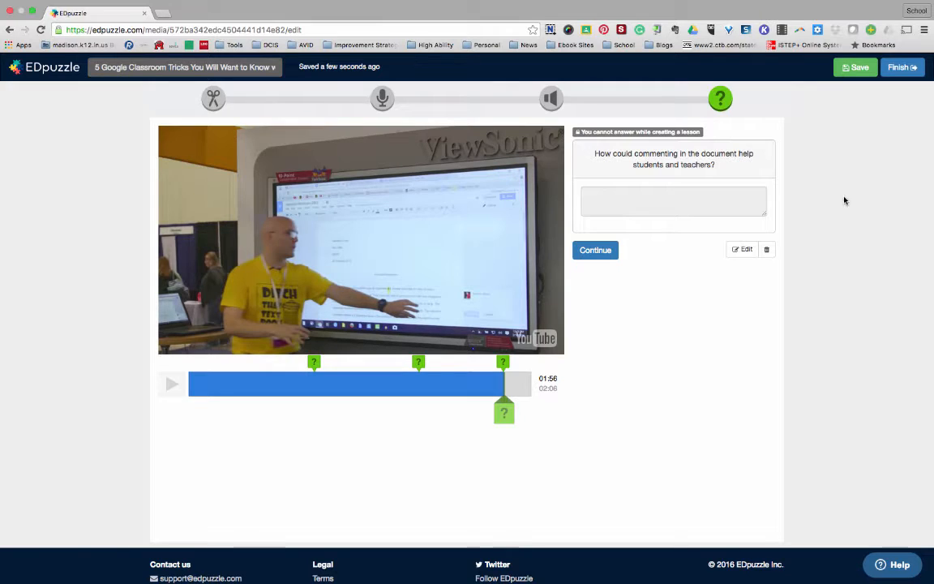
left_click(902, 68)
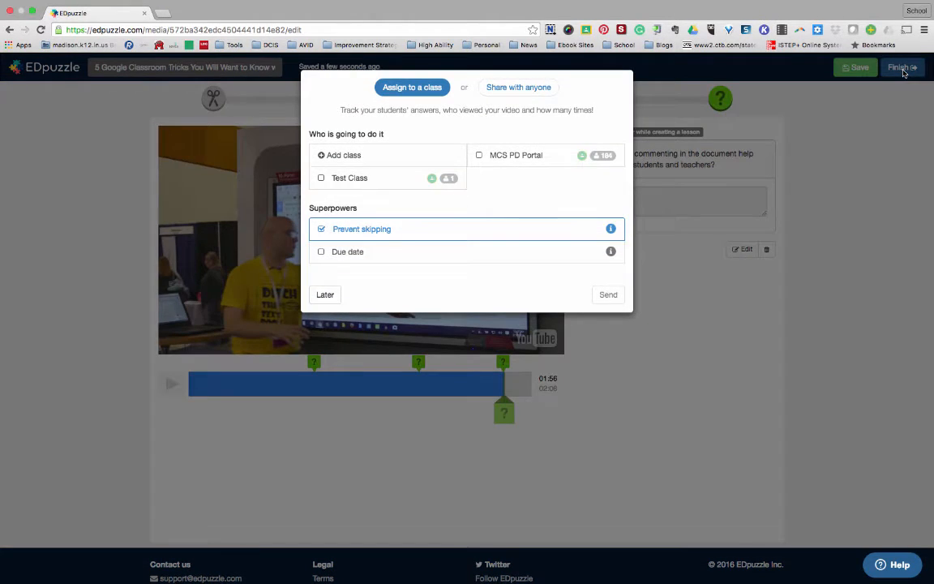
left_click(349, 178)
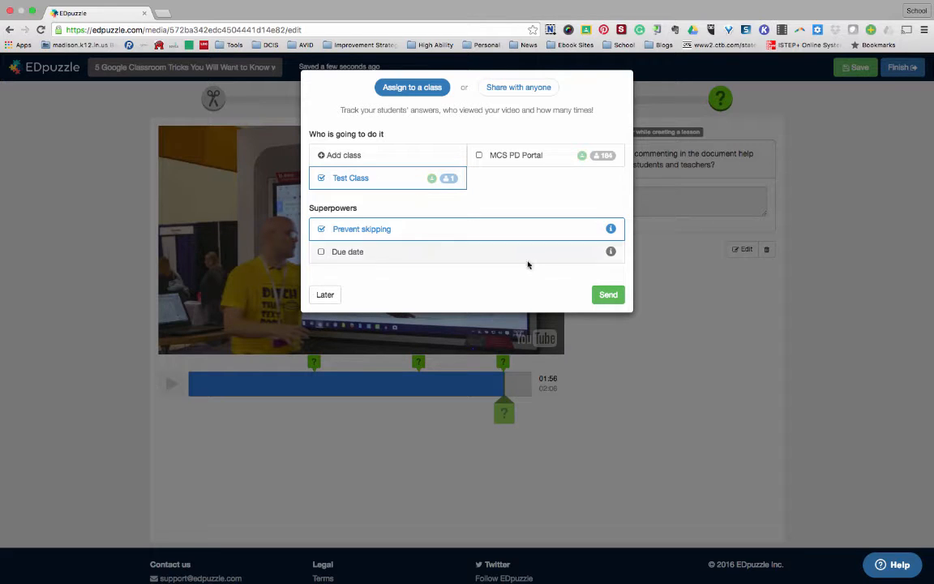
left_click(599, 297)
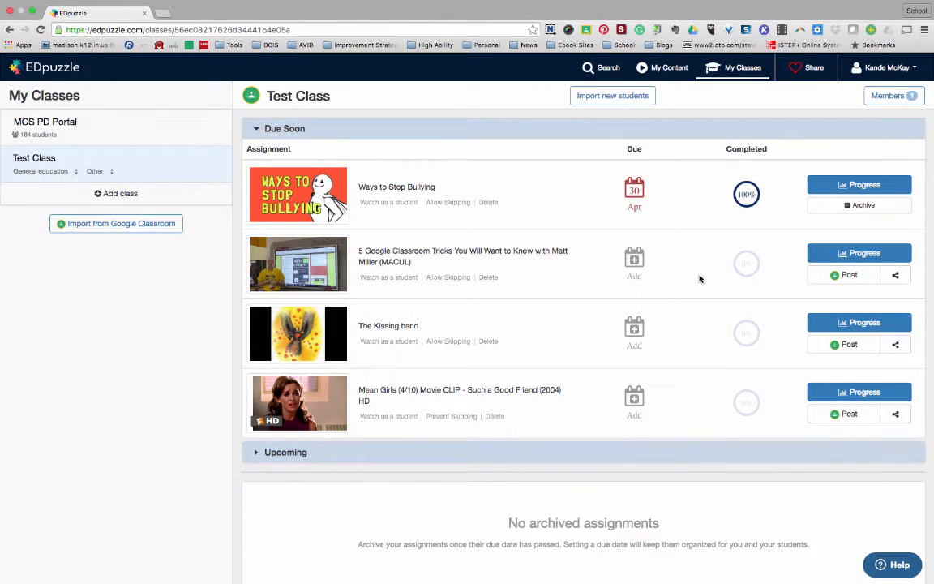
Start a Google Classroom post for the "5 Google Classroom Tricks" assignment and title it "Comments in Google Classroom"
left_click(846, 278)
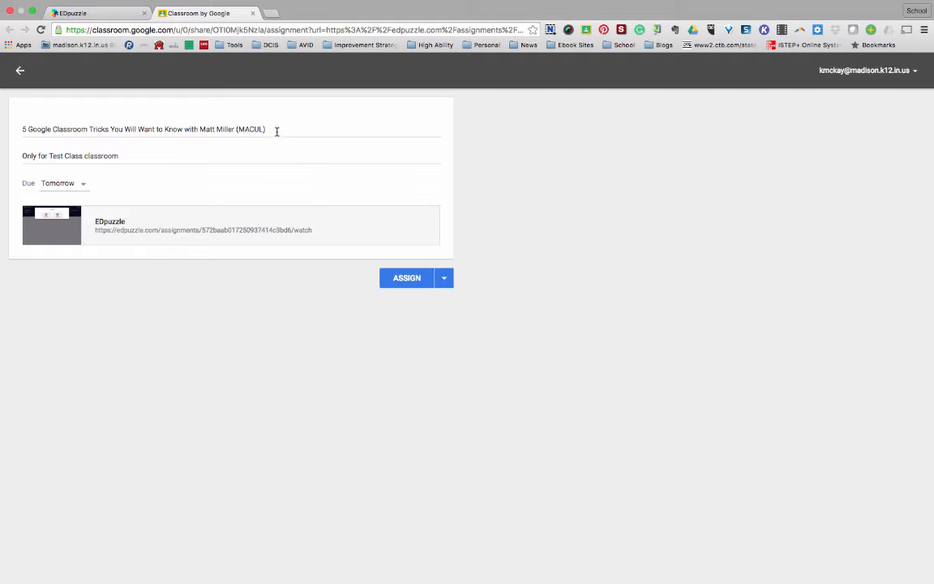
left_click_drag(275, 132, 21, 131)
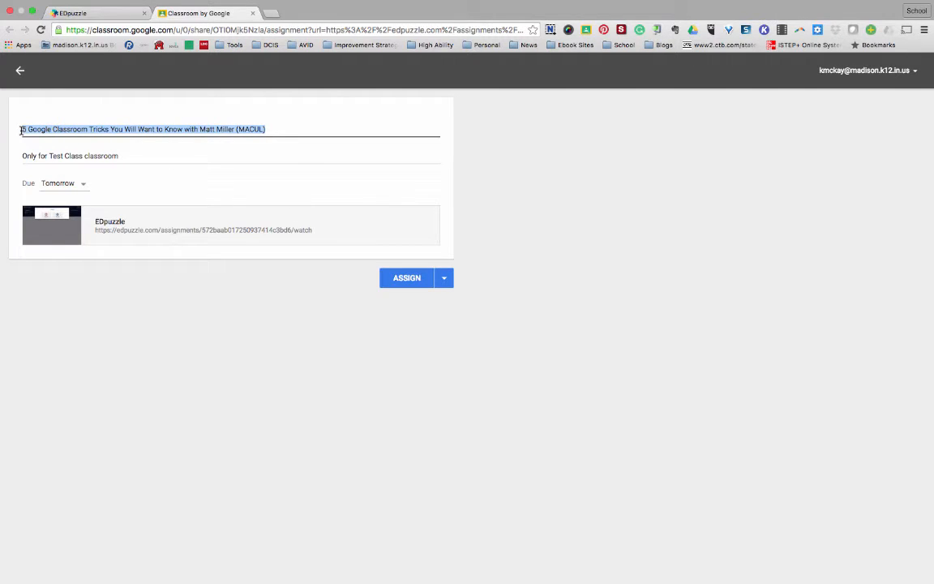
type("Co")
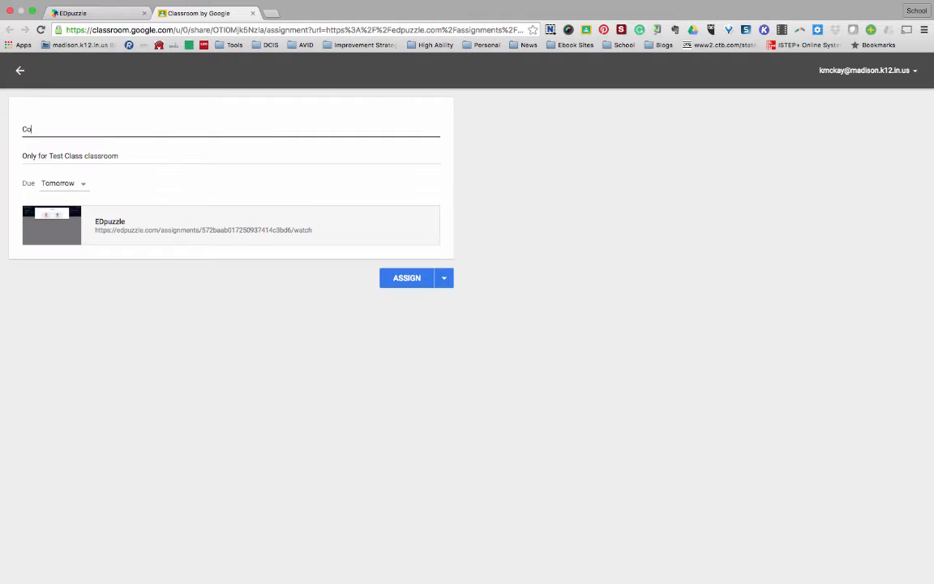
type("mments in Google Classroom")
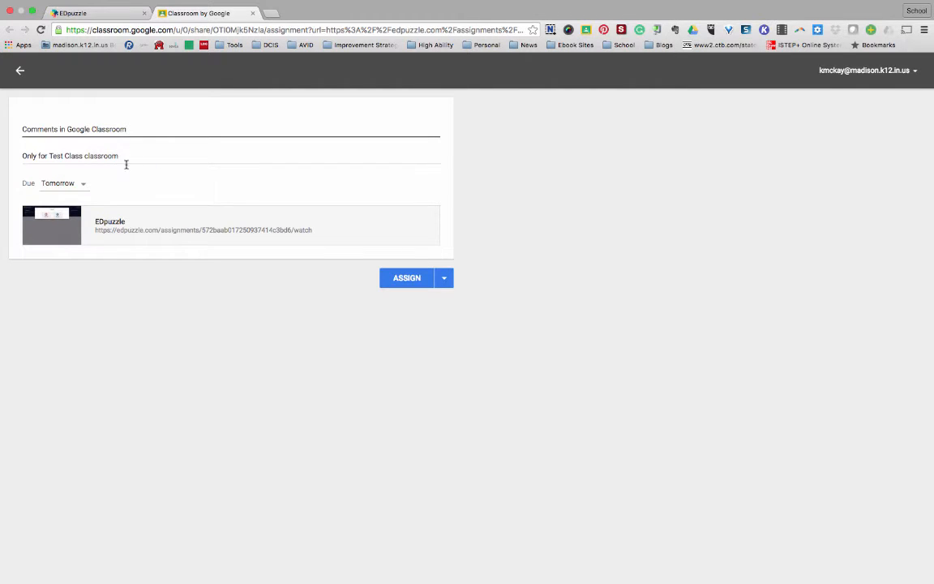
Keep the post's due date at tomorrow, assign it to the class and view it in Google Classroom
left_click(84, 189)
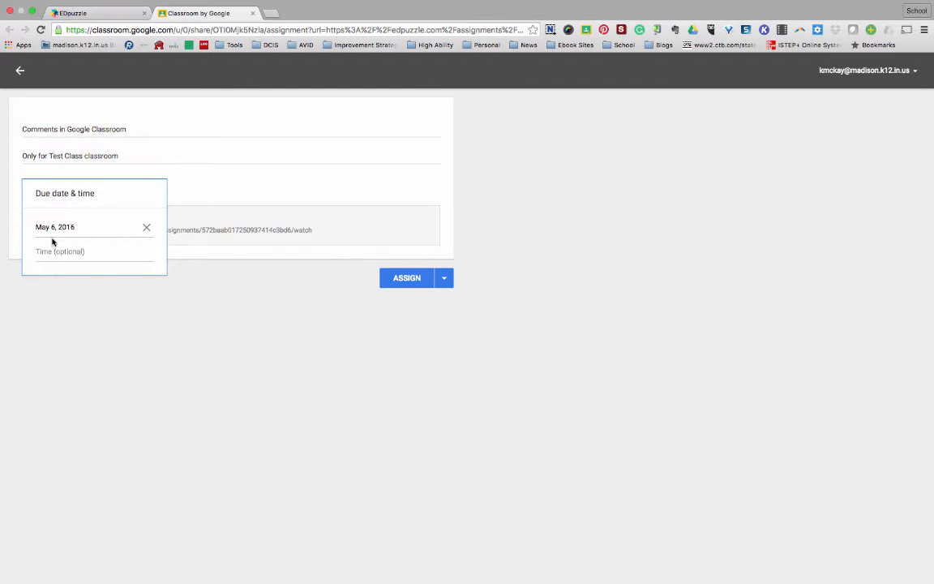
left_click(235, 197)
left_click(451, 280)
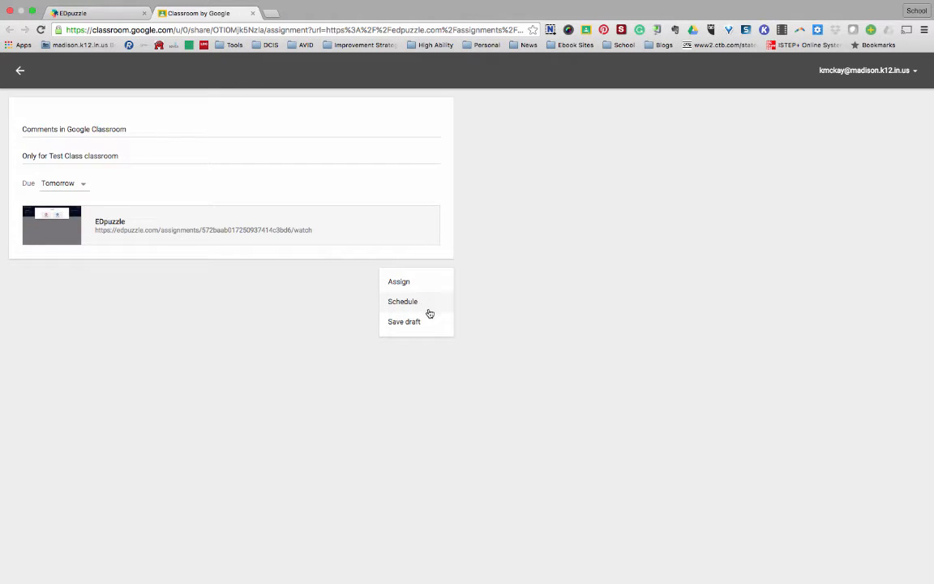
left_click(422, 284)
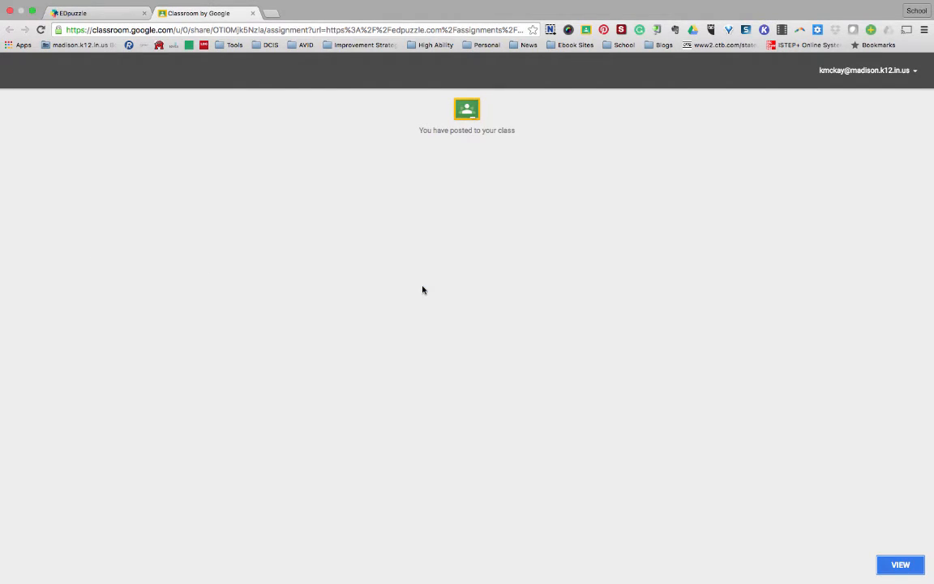
left_click(895, 566)
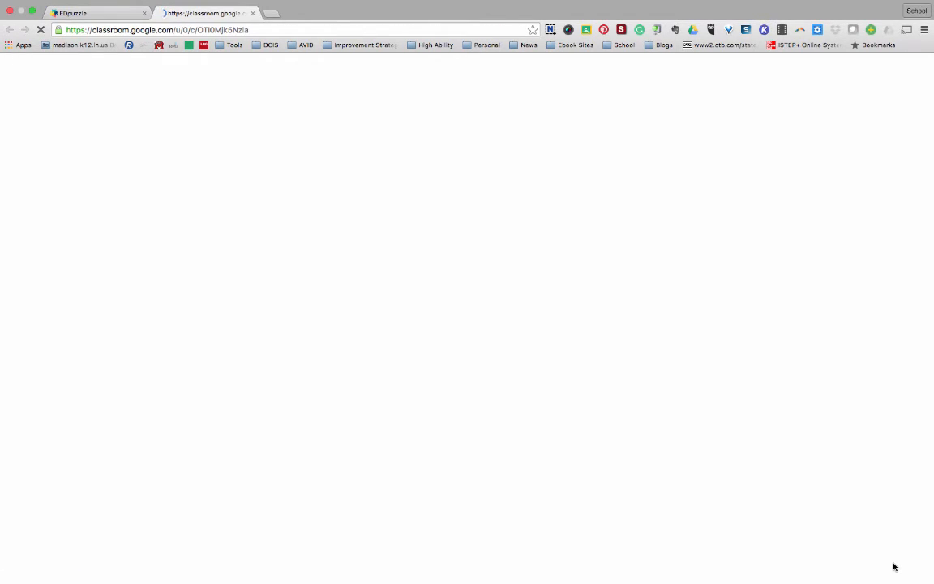